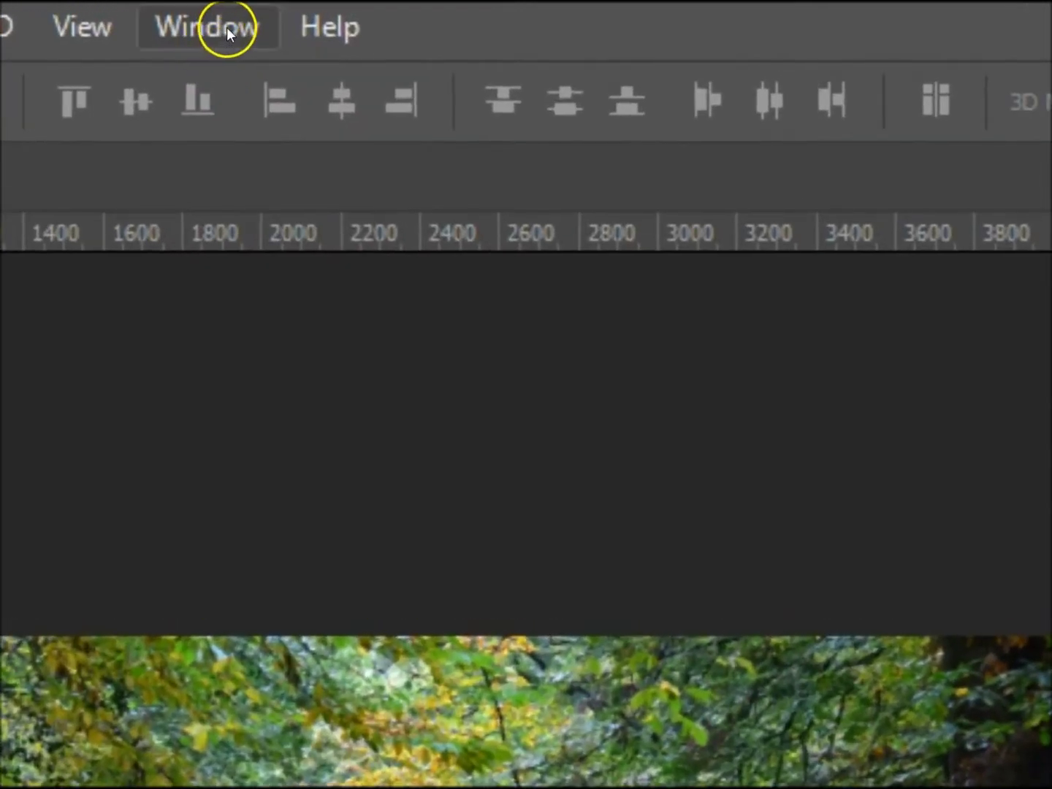
# Show the Actions panel, create a new action named 2000W and begin recording.
pyautogui.click(226, 27)
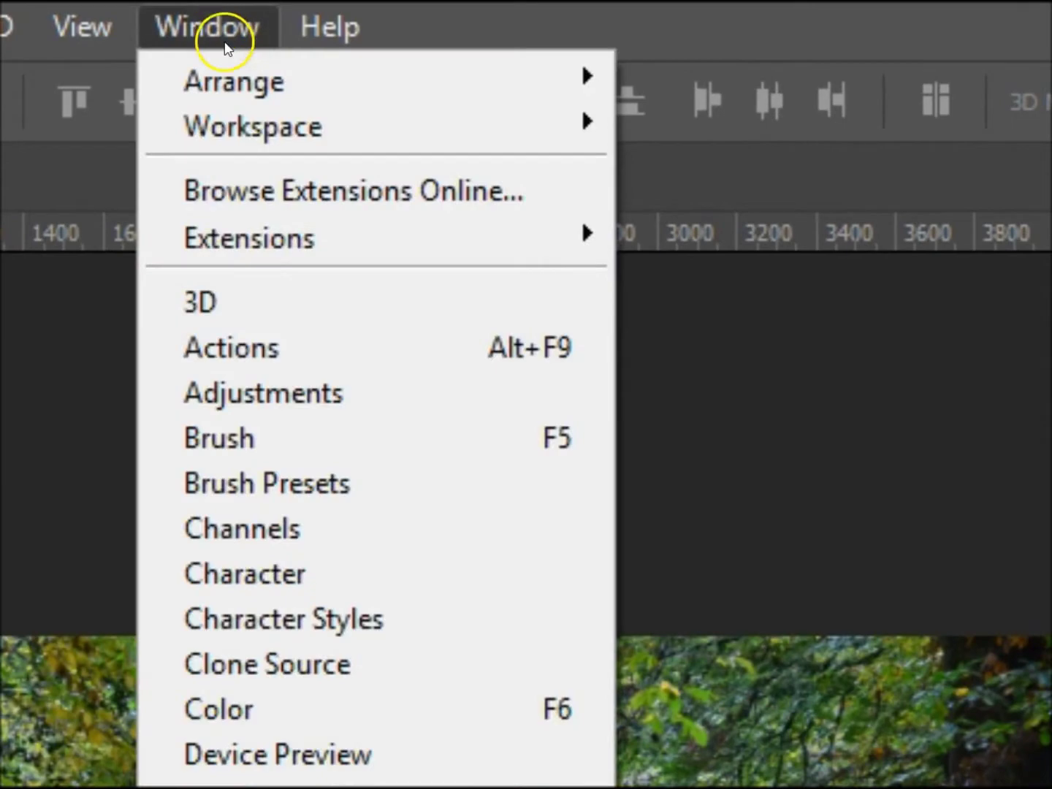
pyautogui.click(268, 350)
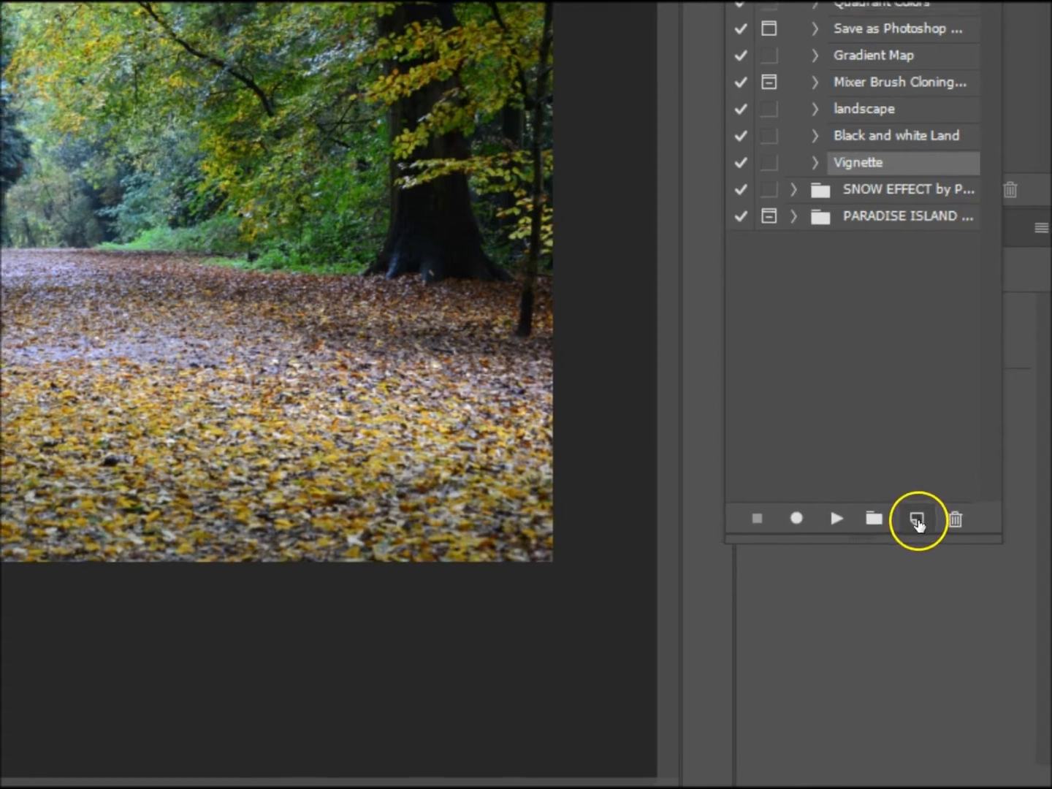
pyautogui.click(913, 518)
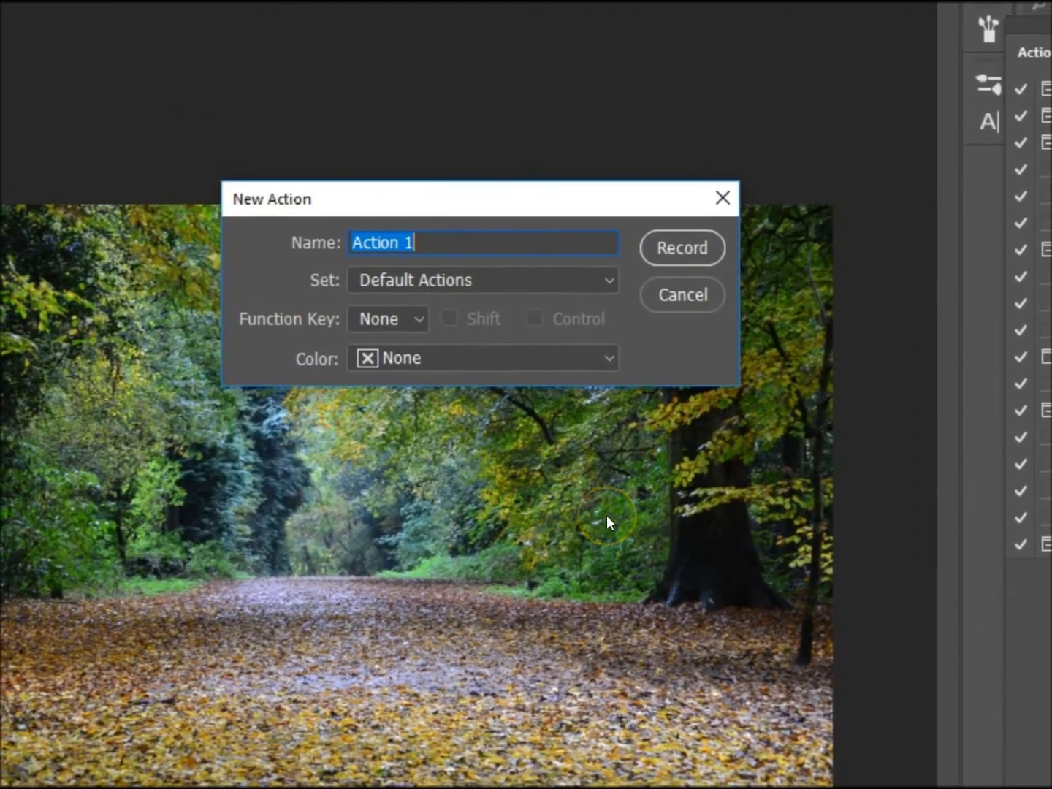
pyautogui.write('2000')
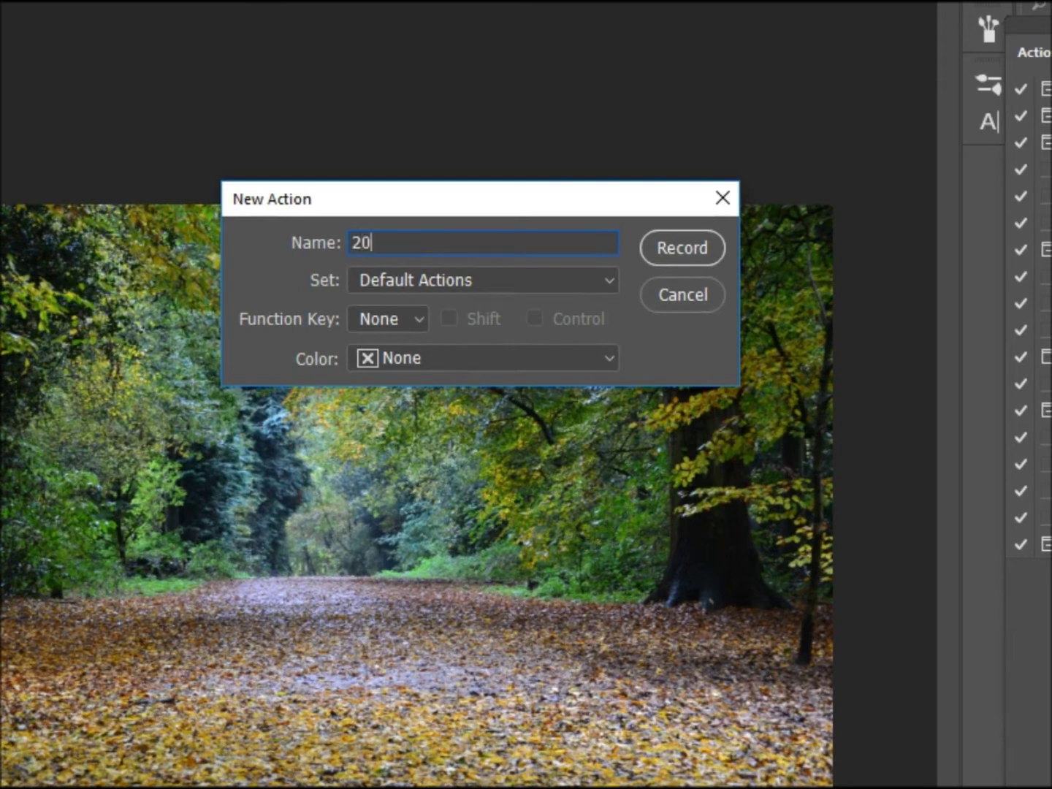
pyautogui.write('W')
pyautogui.press('Return')
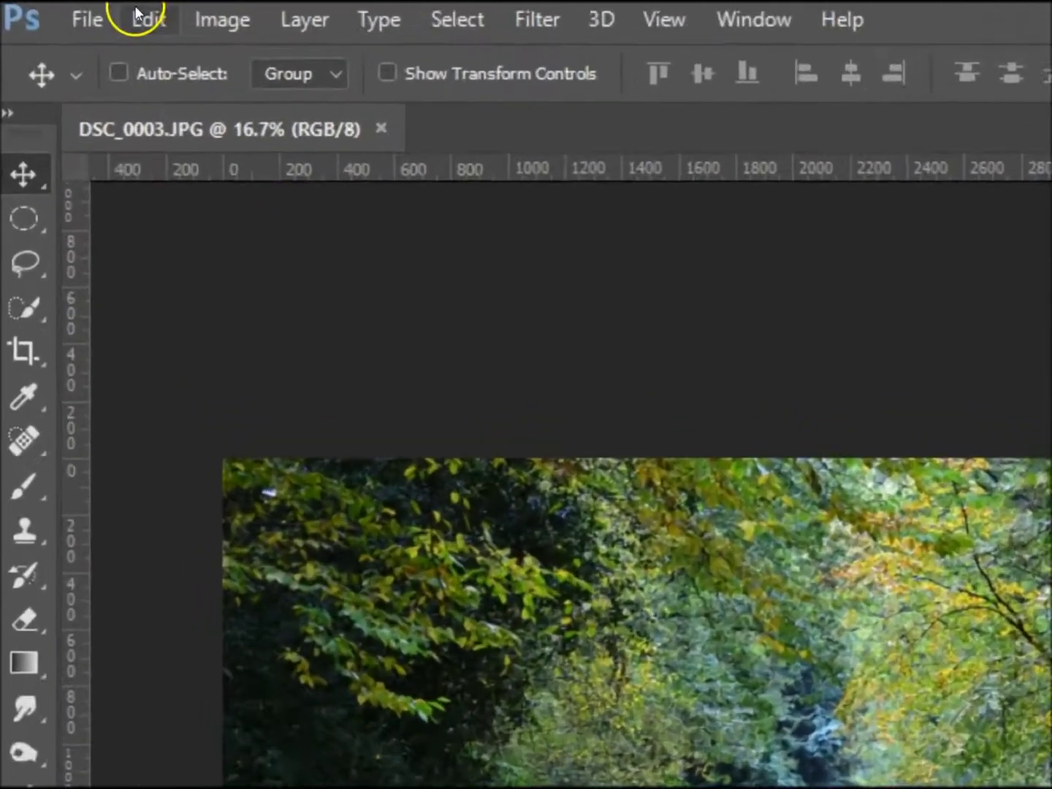
# Resize the forest photo to 2000 px wide (2000 × 1333) with proportions linked.
pyautogui.click(231, 21)
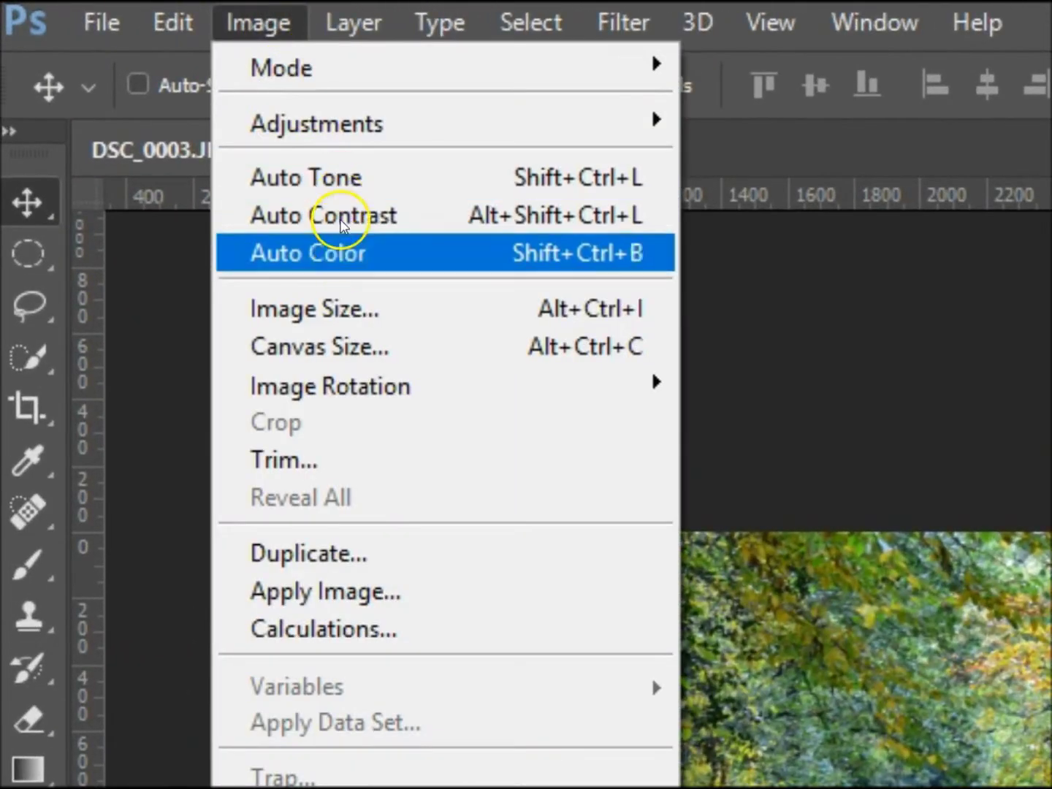
pyautogui.click(337, 308)
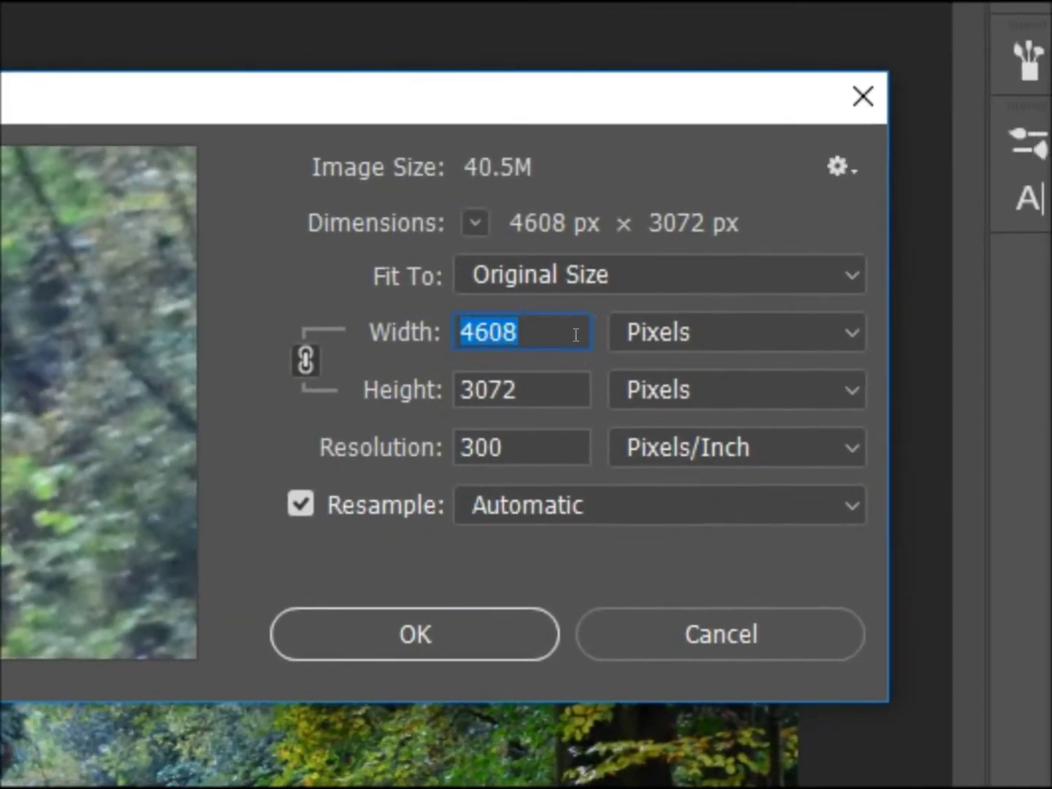
pyautogui.write('2')
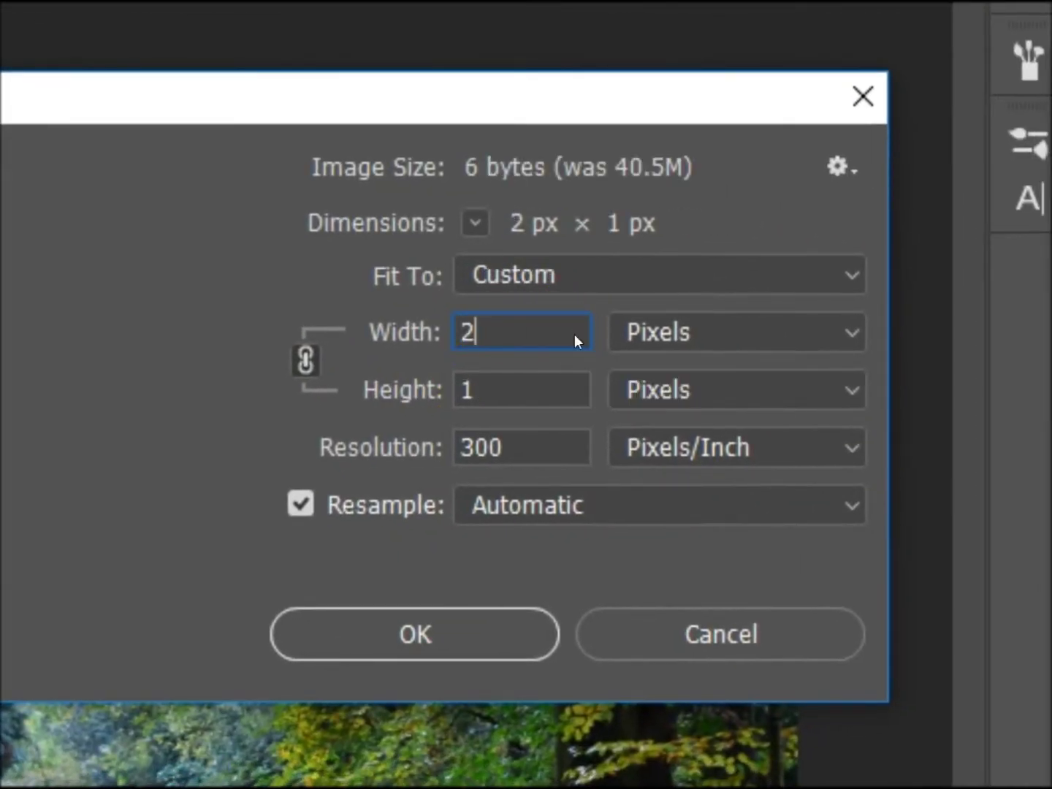
pyautogui.write('000')
pyautogui.click(321, 370)
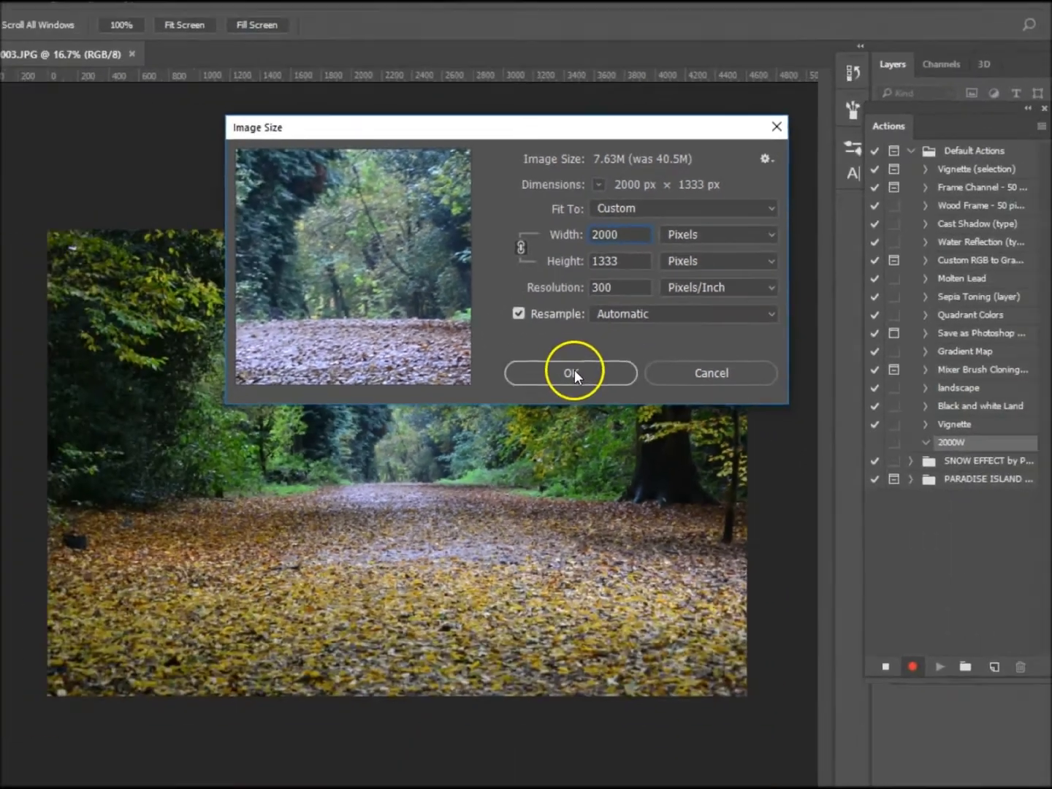
pyautogui.click(450, 583)
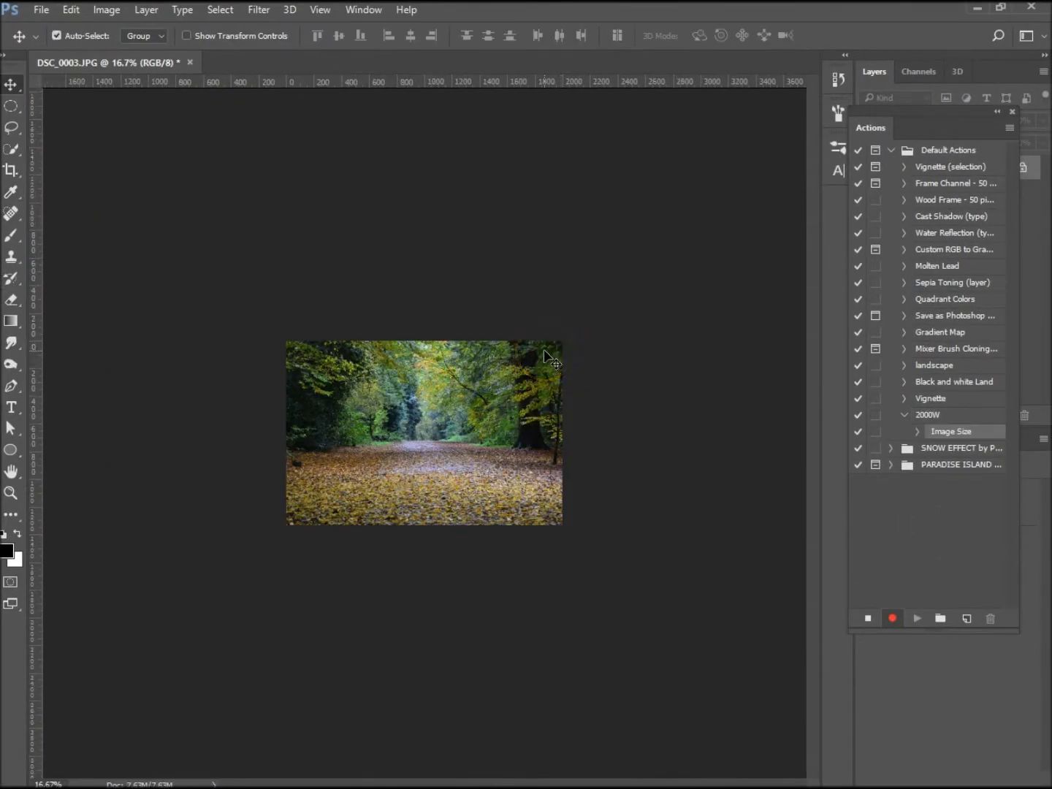
# Save as a Quality 12 JPEG, stop recording 2000W, hide Actions, close DSC_0003.JPG.
pyautogui.hotkey('ctrl', 's')
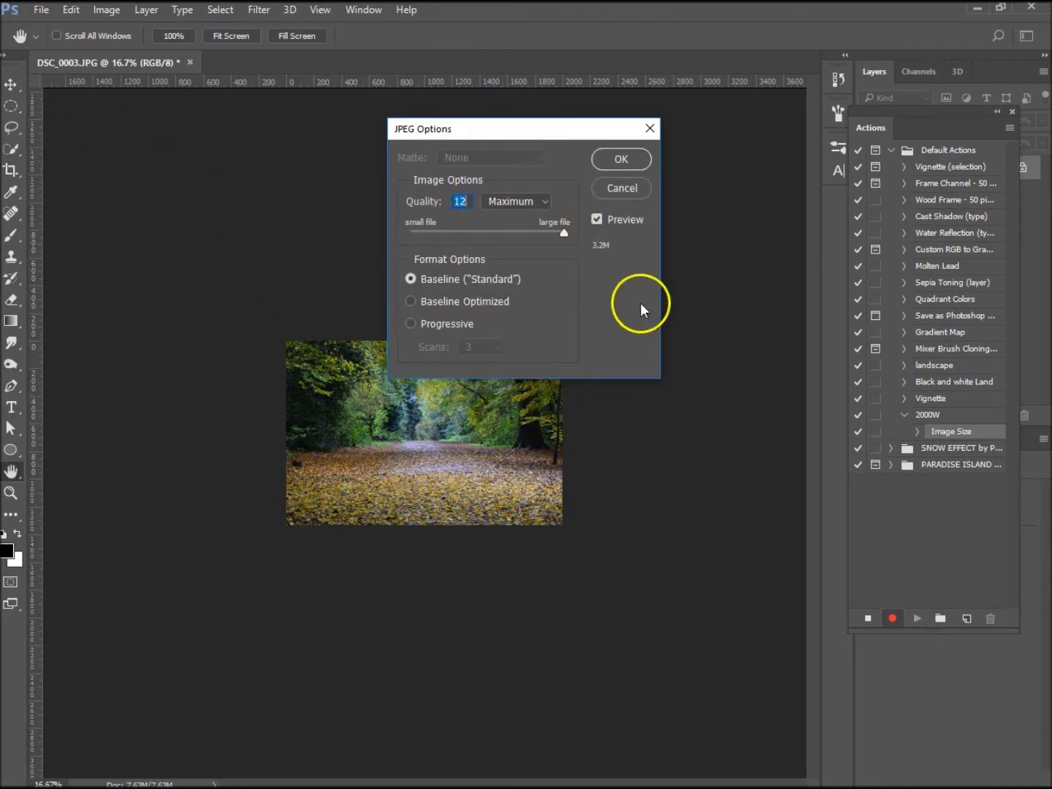
pyautogui.click(623, 160)
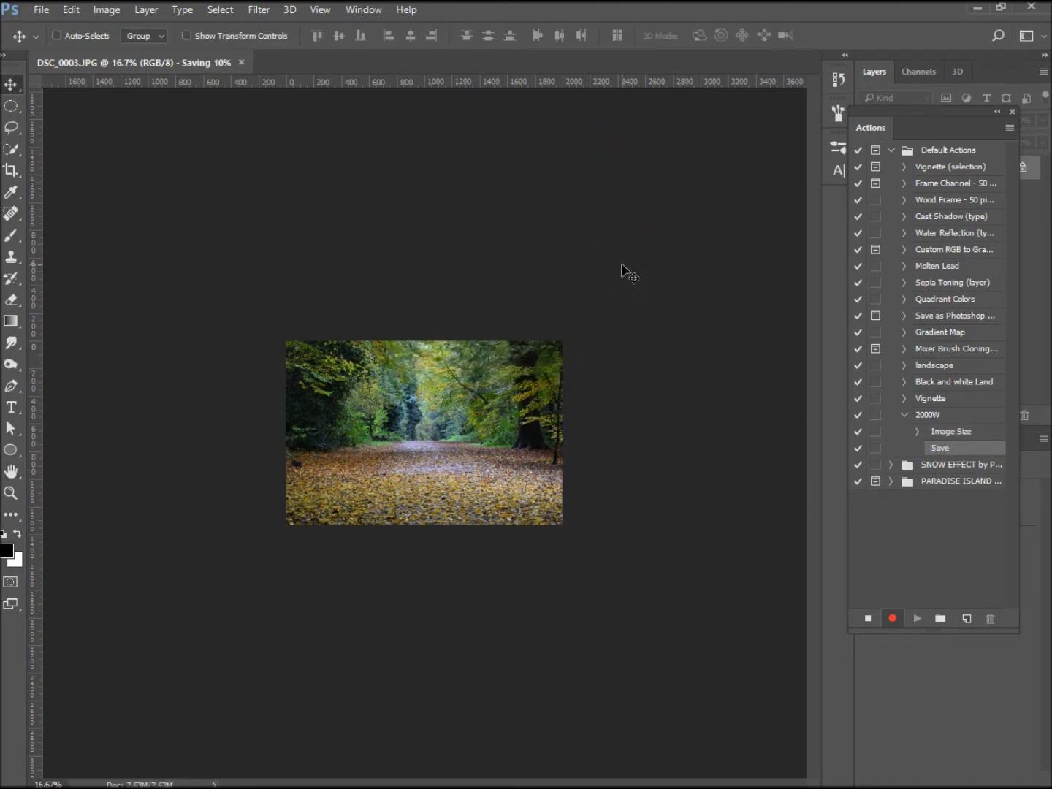
pyautogui.click(868, 619)
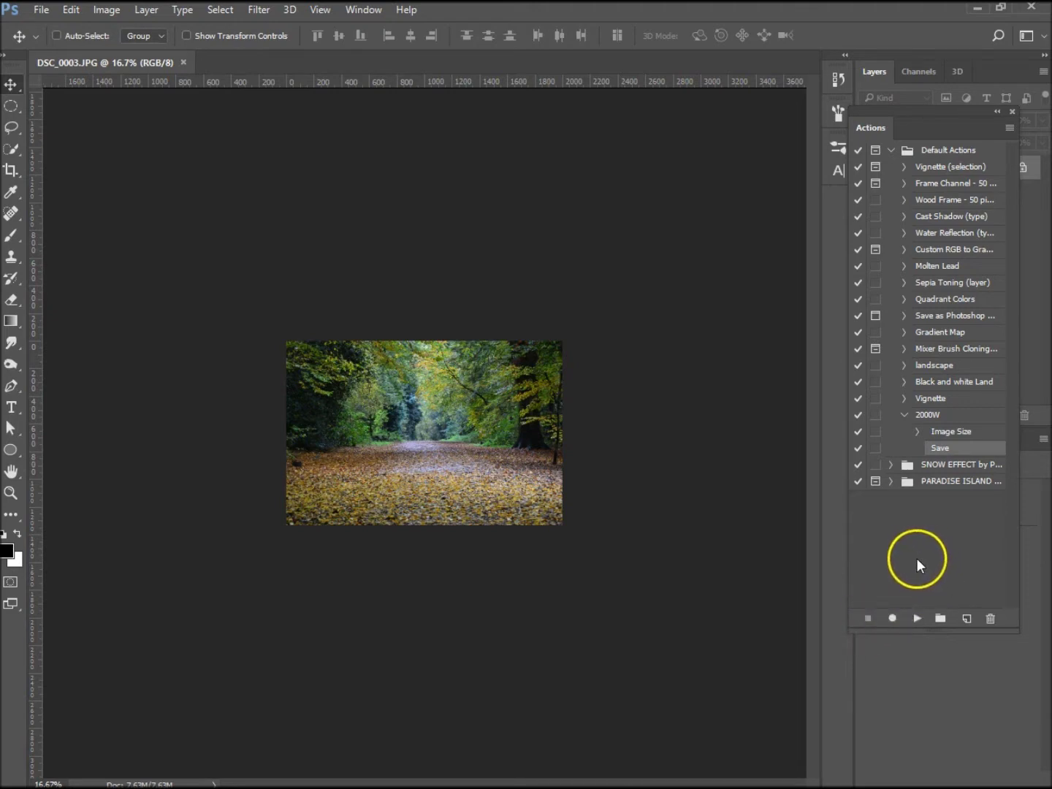
pyautogui.click(1012, 111)
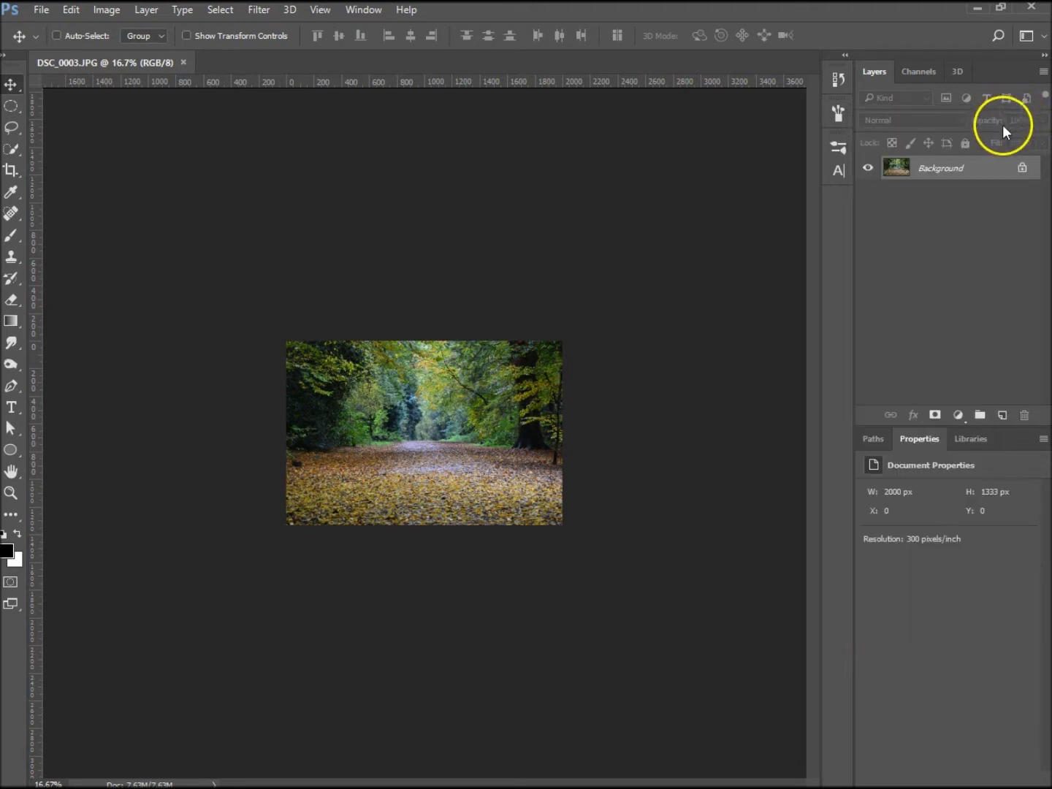
pyautogui.click(184, 62)
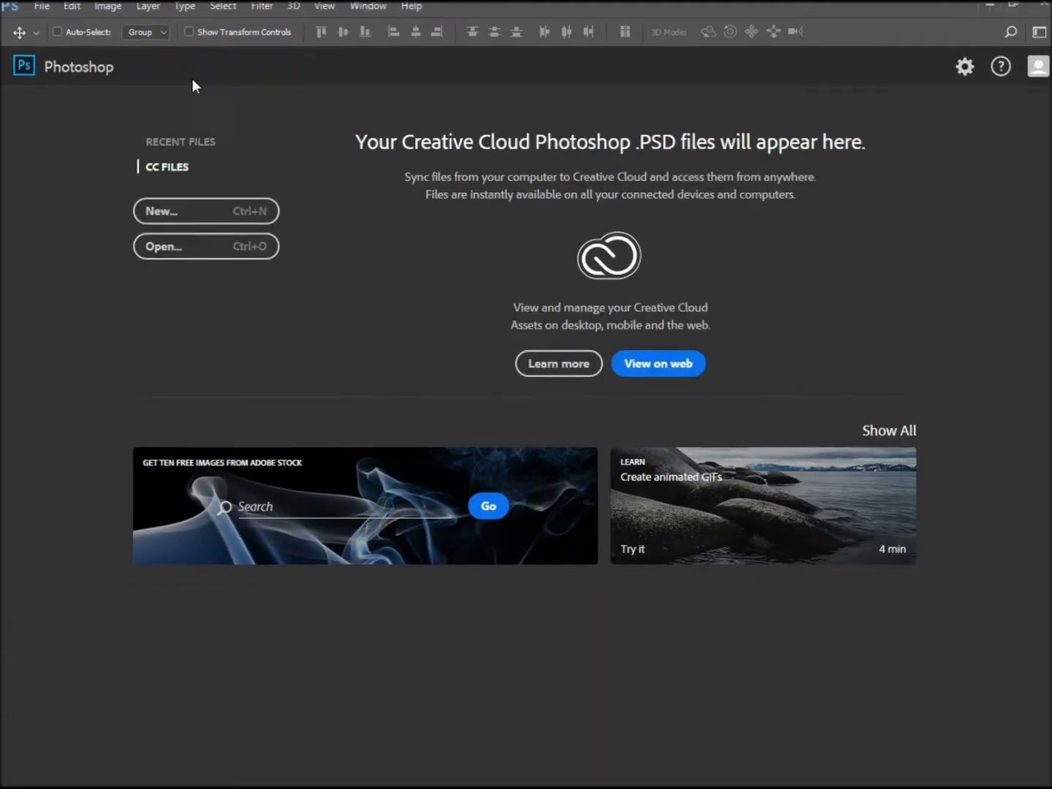
# Bring up the File > Automate > Batch dialog and expand its action set list.
pyautogui.click(41, 10)
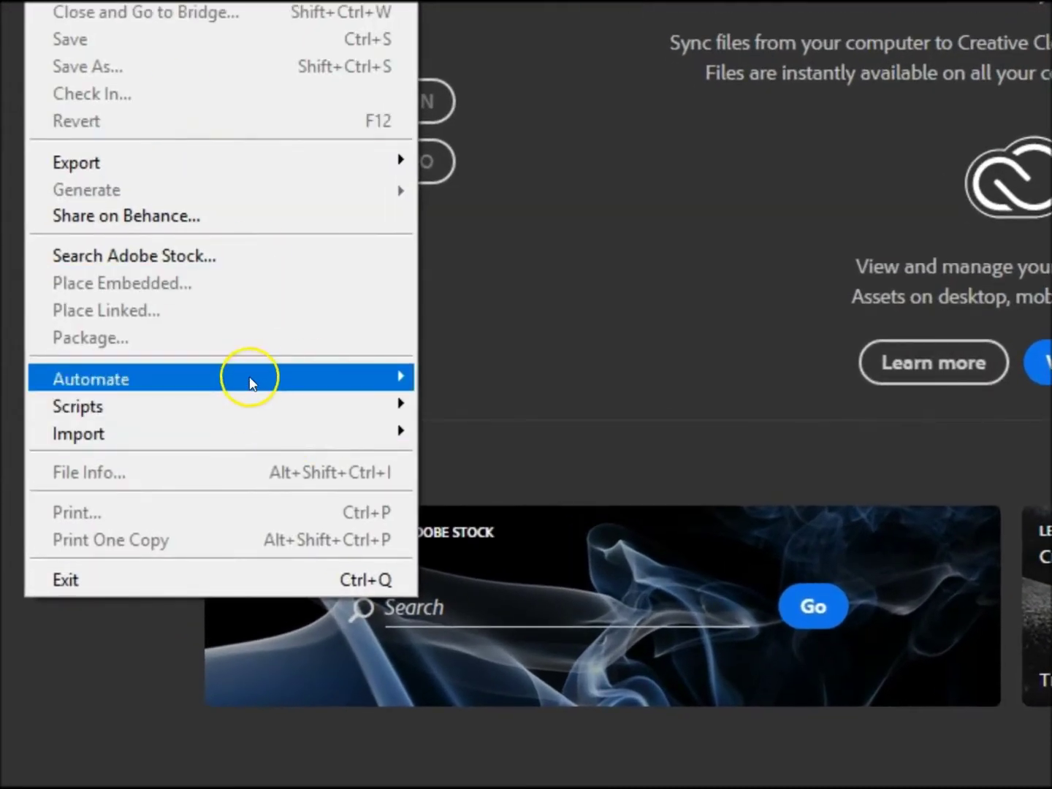
pyautogui.moveTo(356, 380)
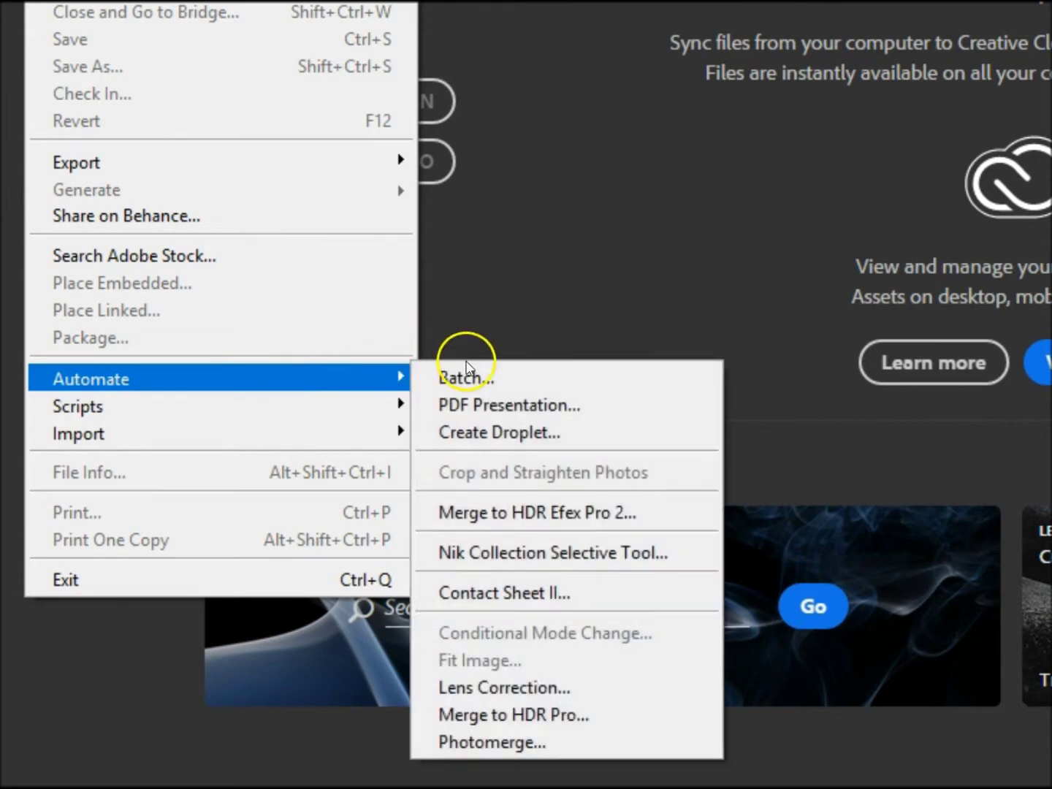
pyautogui.click(465, 376)
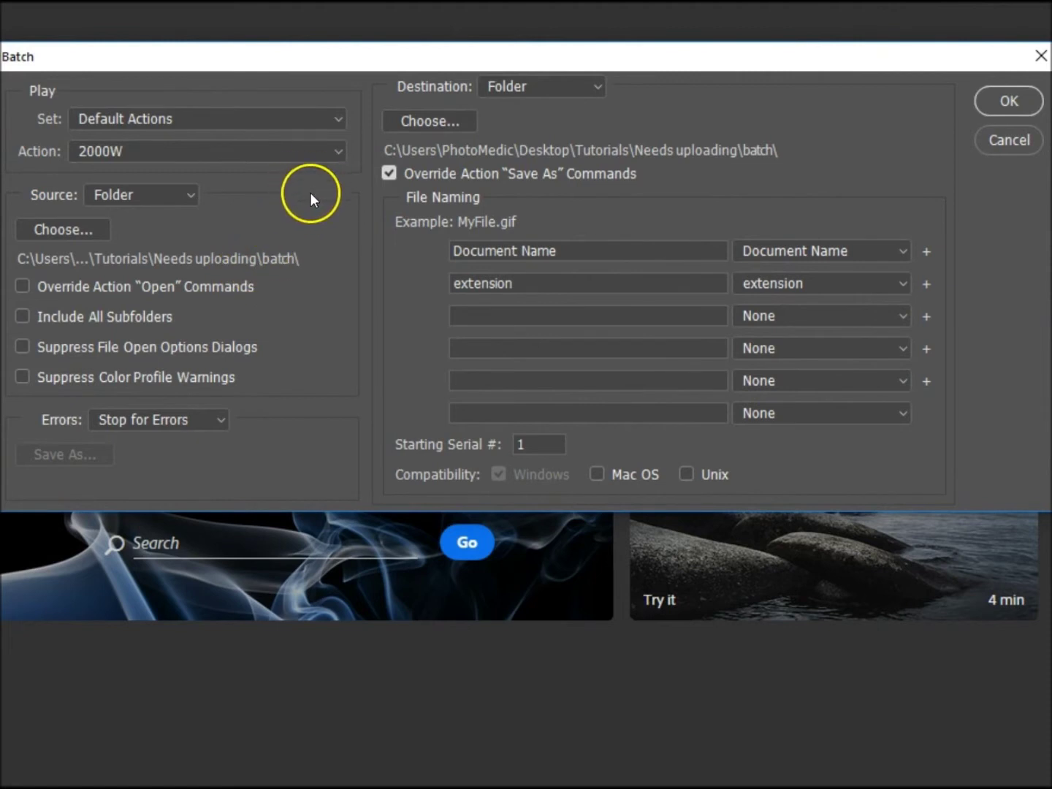
pyautogui.click(338, 119)
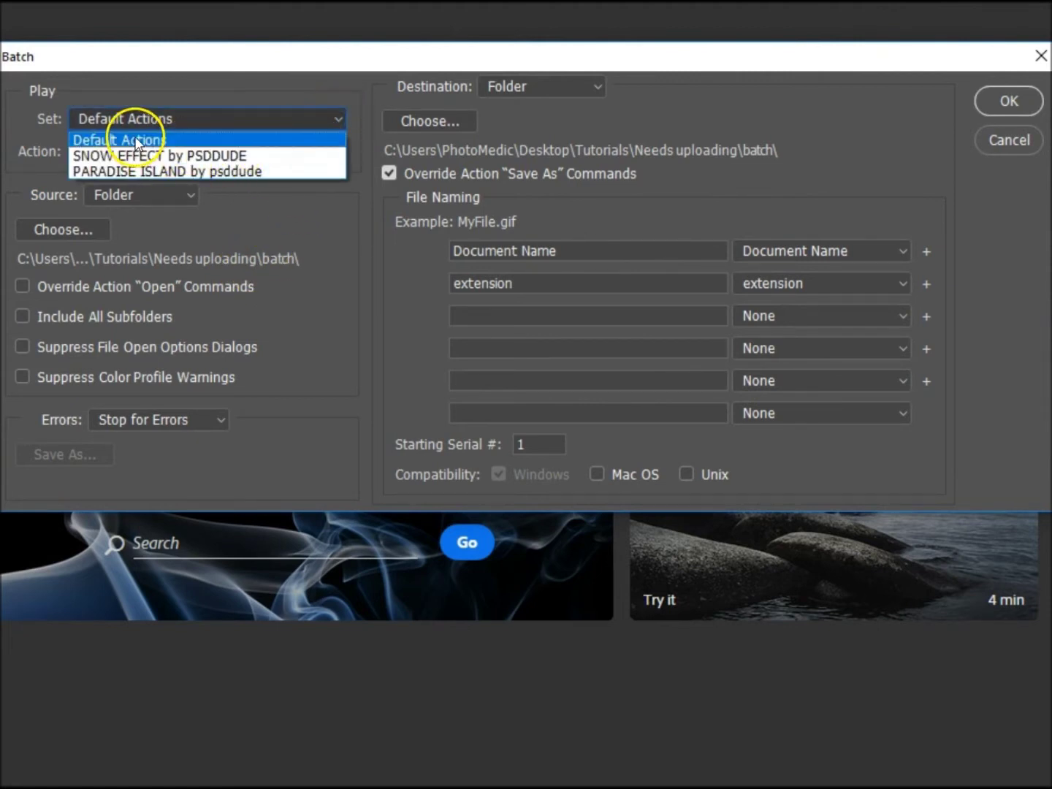
pyautogui.click(136, 140)
pyautogui.click(339, 155)
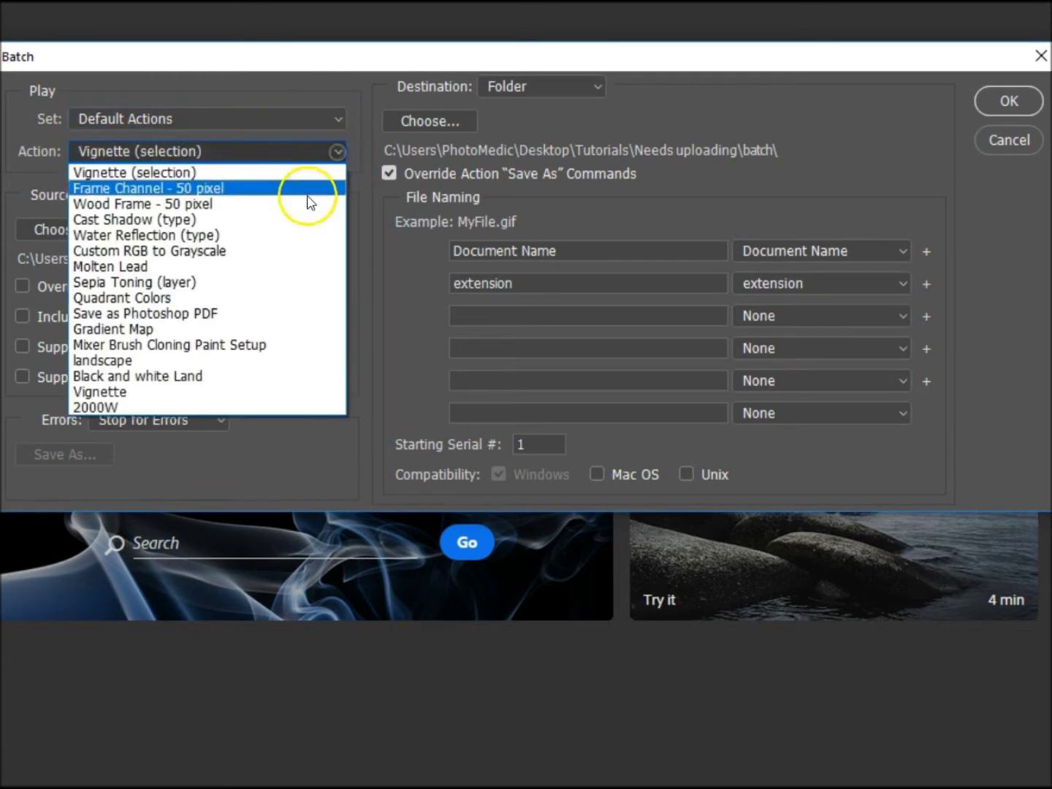
pyautogui.click(123, 406)
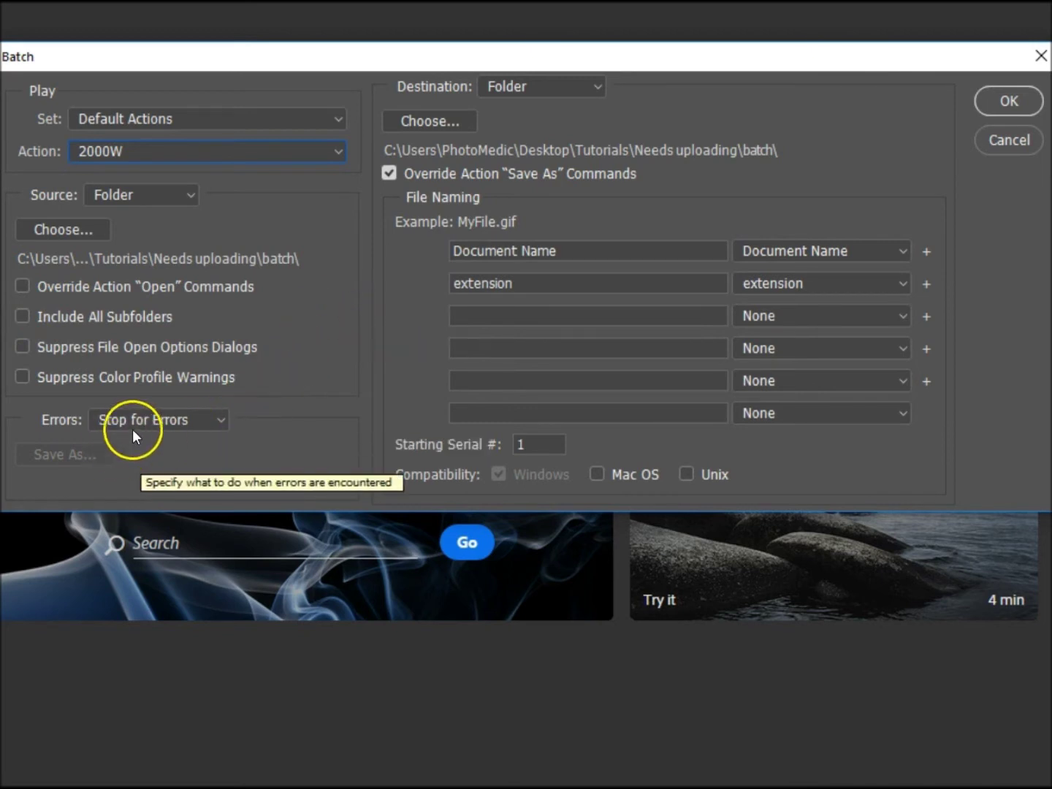
pyautogui.click(224, 418)
pyautogui.click(226, 422)
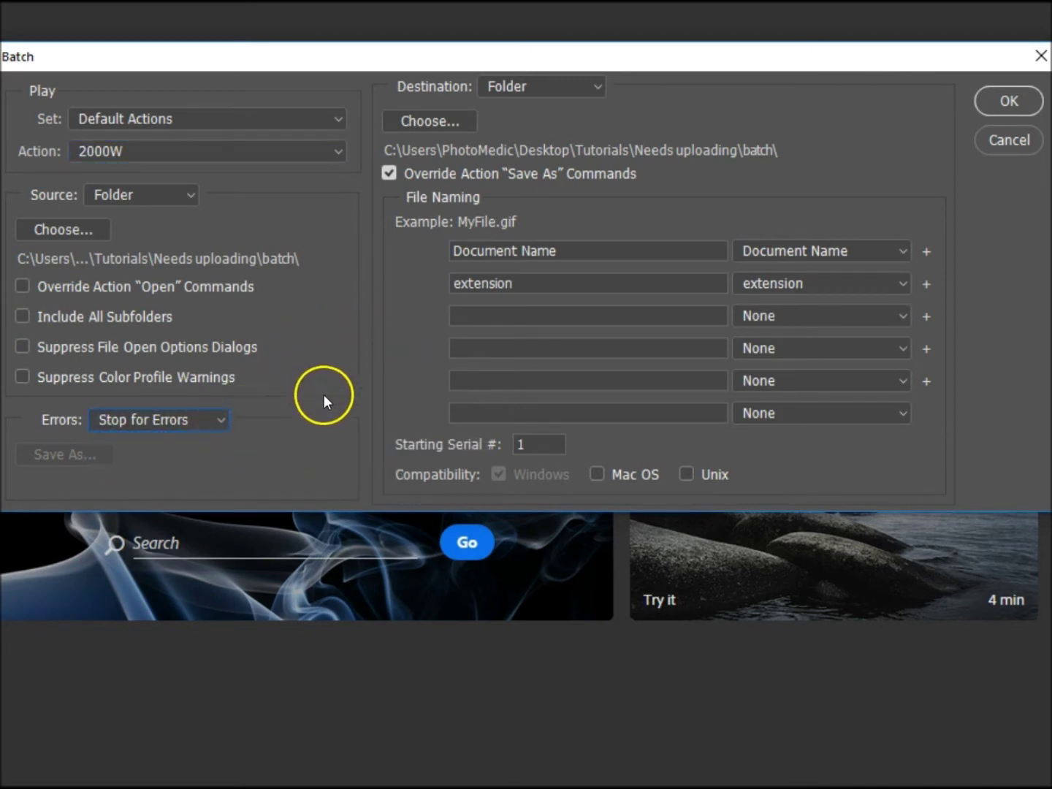
# Set the batch folder as the Destination and run the 2000W batch.
pyautogui.click(447, 121)
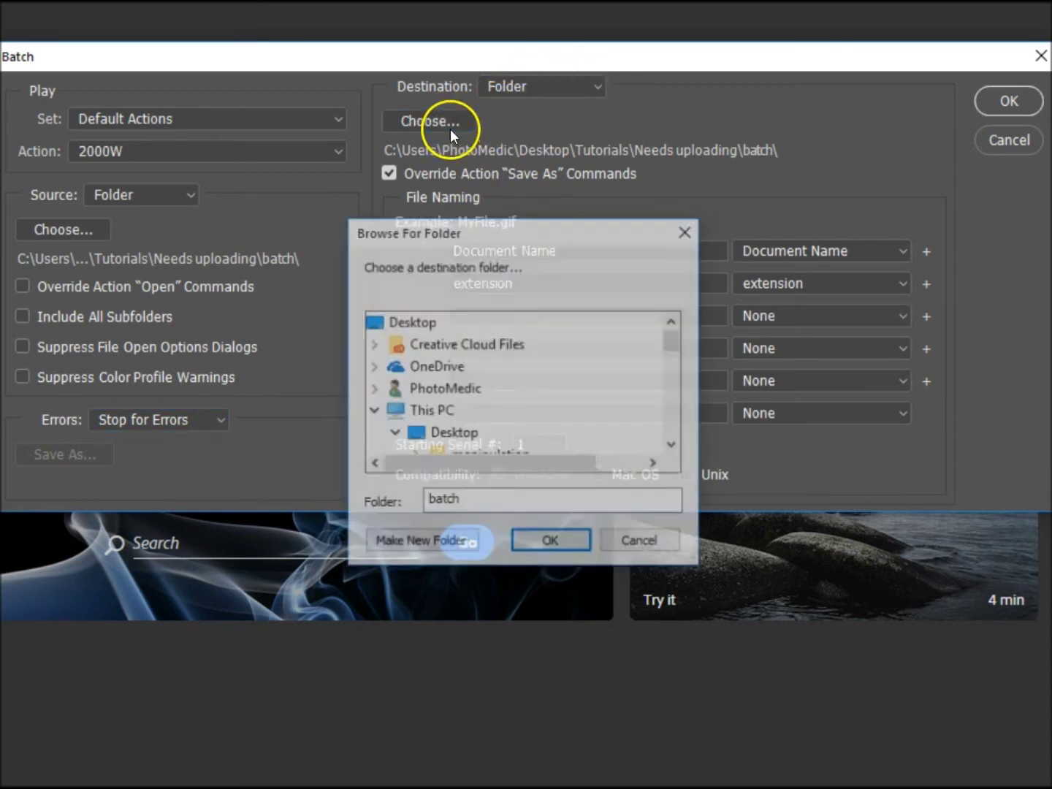
pyautogui.moveTo(674, 346); pyautogui.dragTo(675, 376)
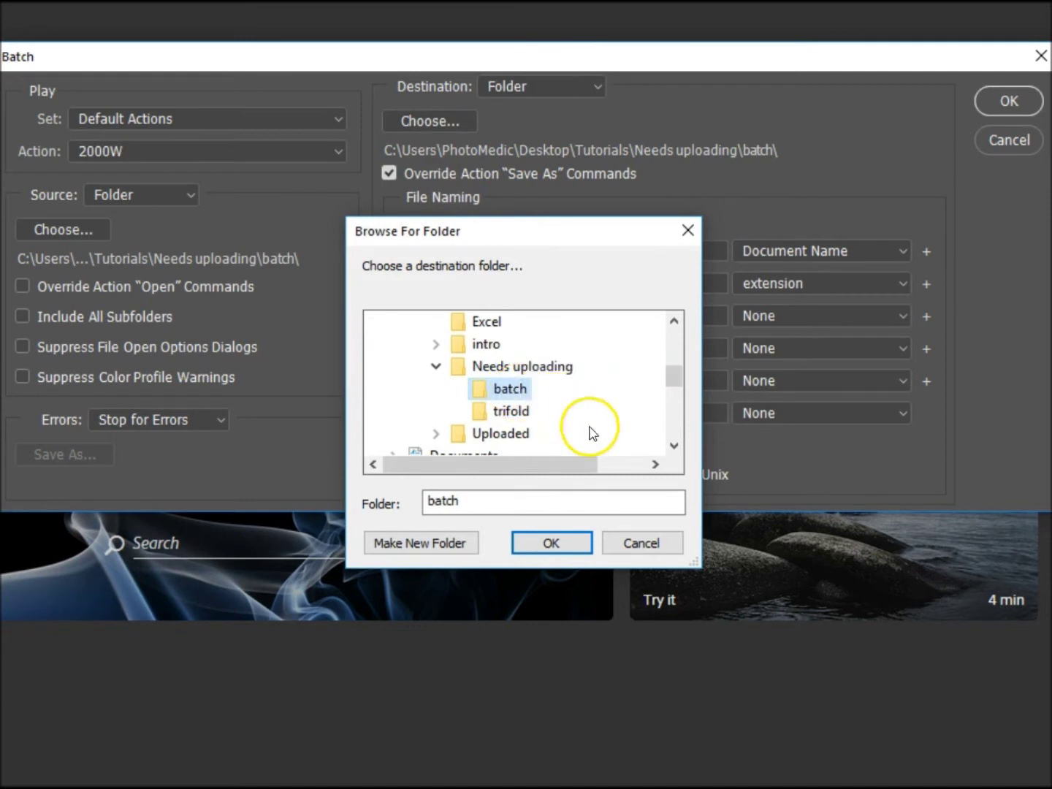
pyautogui.click(562, 546)
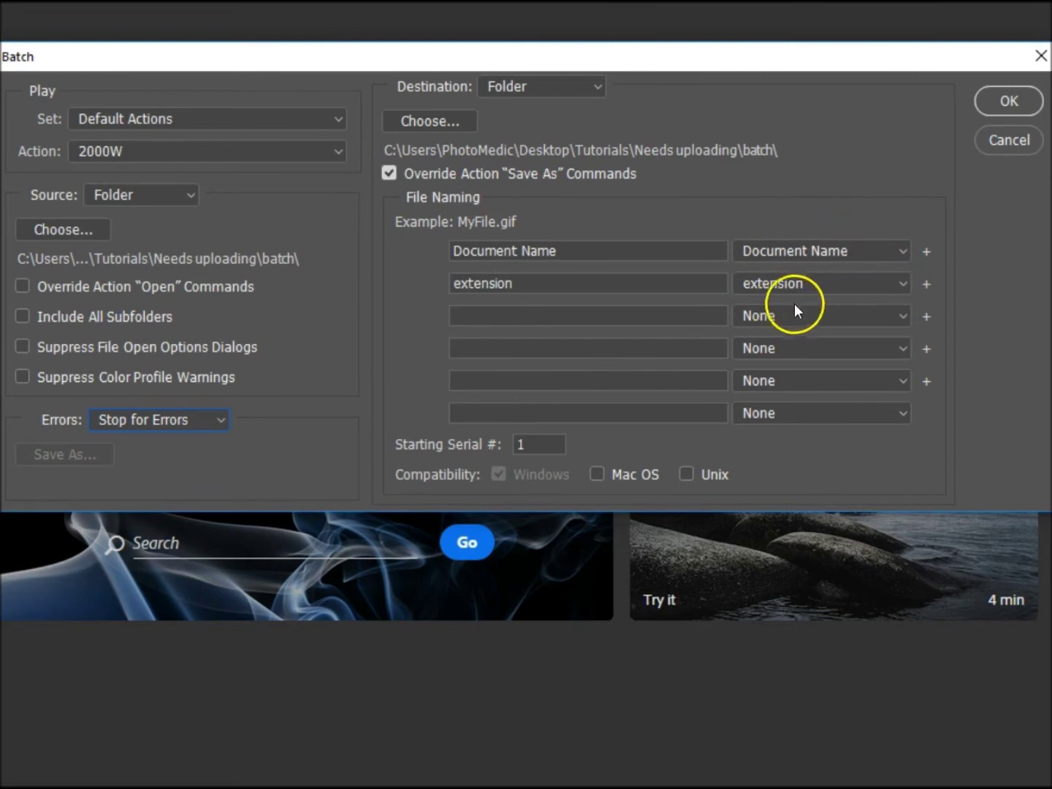
pyautogui.click(1011, 101)
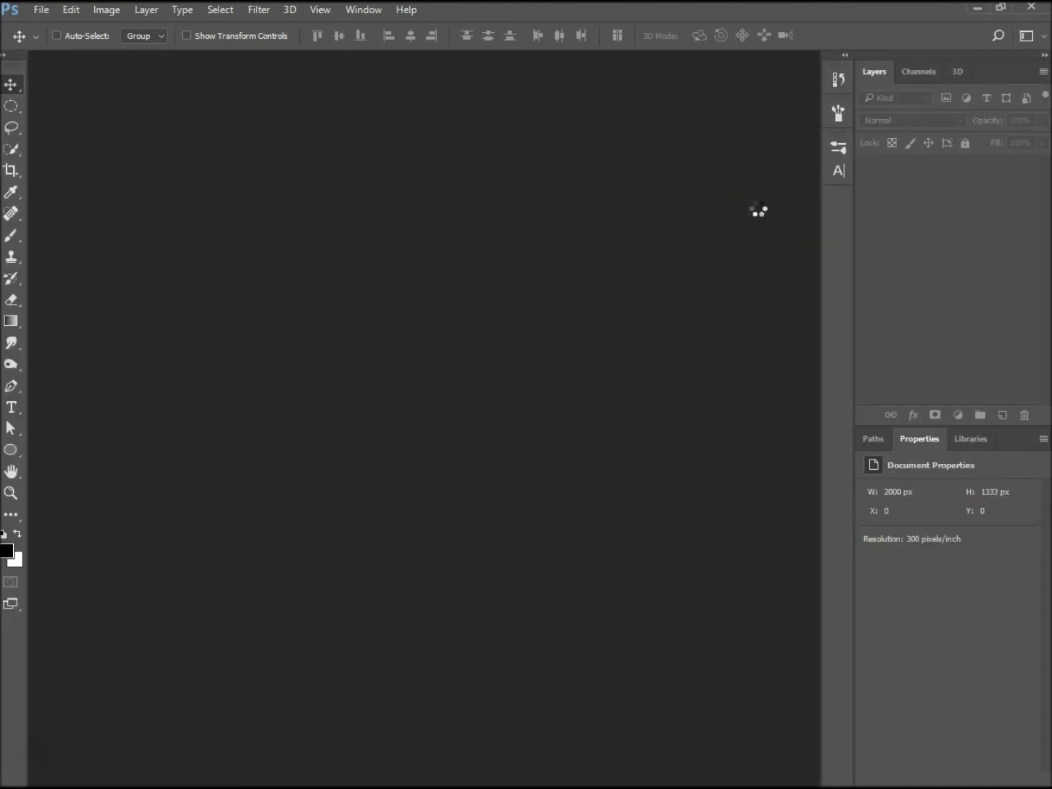
pyautogui.click(516, 299)
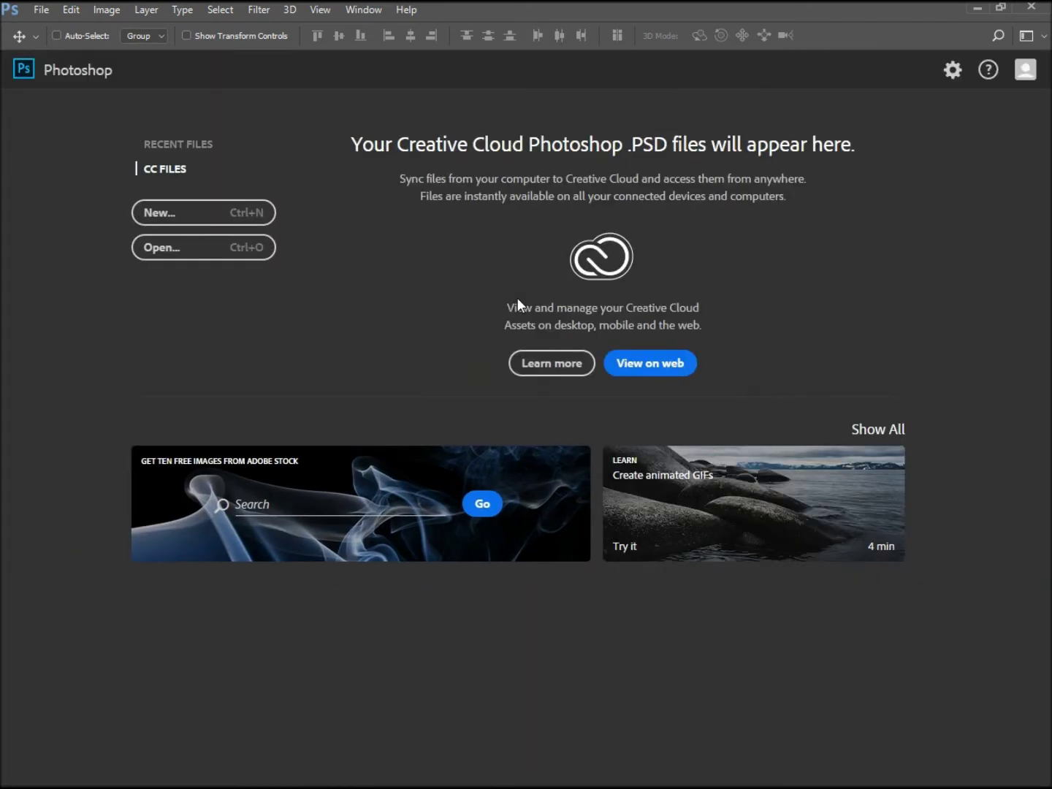
pyautogui.click(182, 249)
# Select all five processed JPGs in the batch folder and open them together.
pyautogui.moveTo(628, 291); pyautogui.dragTo(162, 142)
pyautogui.click(776, 709)
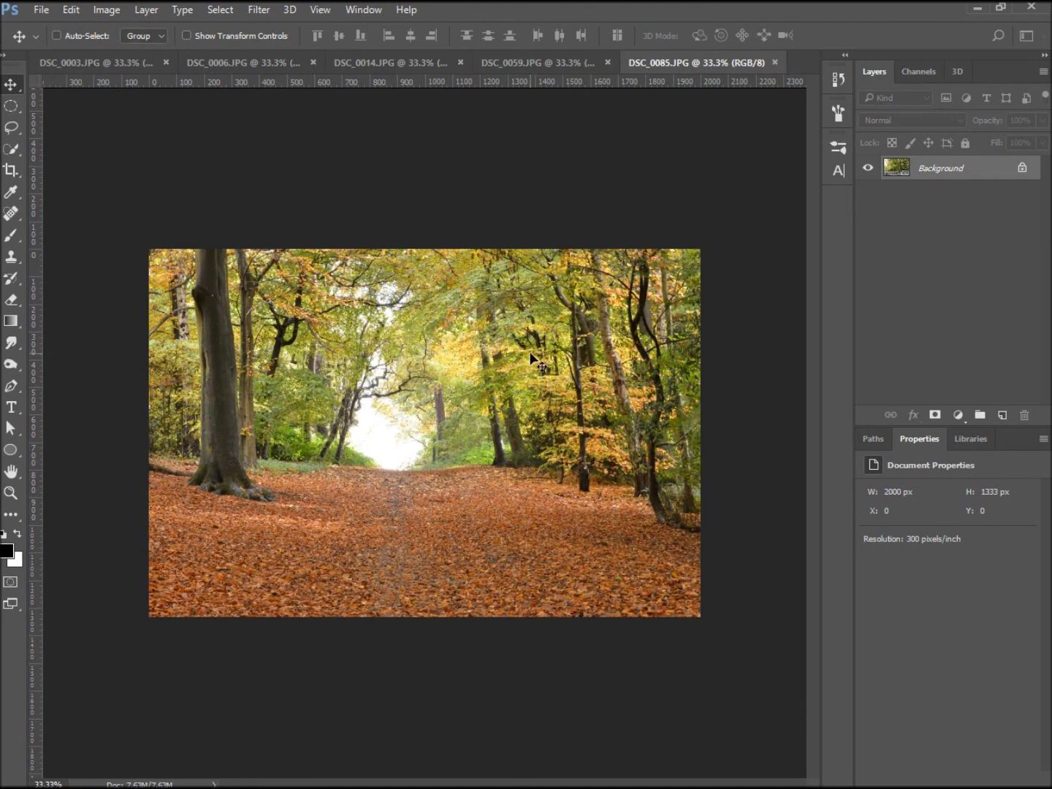
# Check in Image Size that DSC_0003.JPG is 2000 × 1333 px at 300 ppi.
pyautogui.click(123, 68)
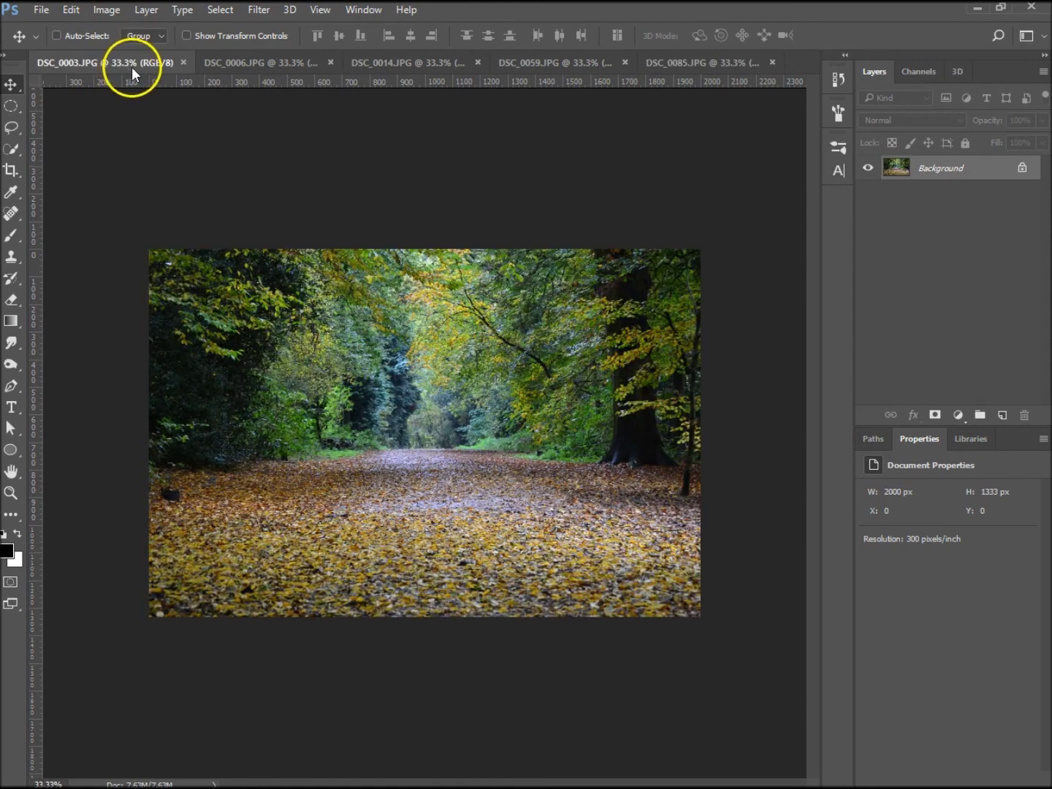
pyautogui.click(106, 13)
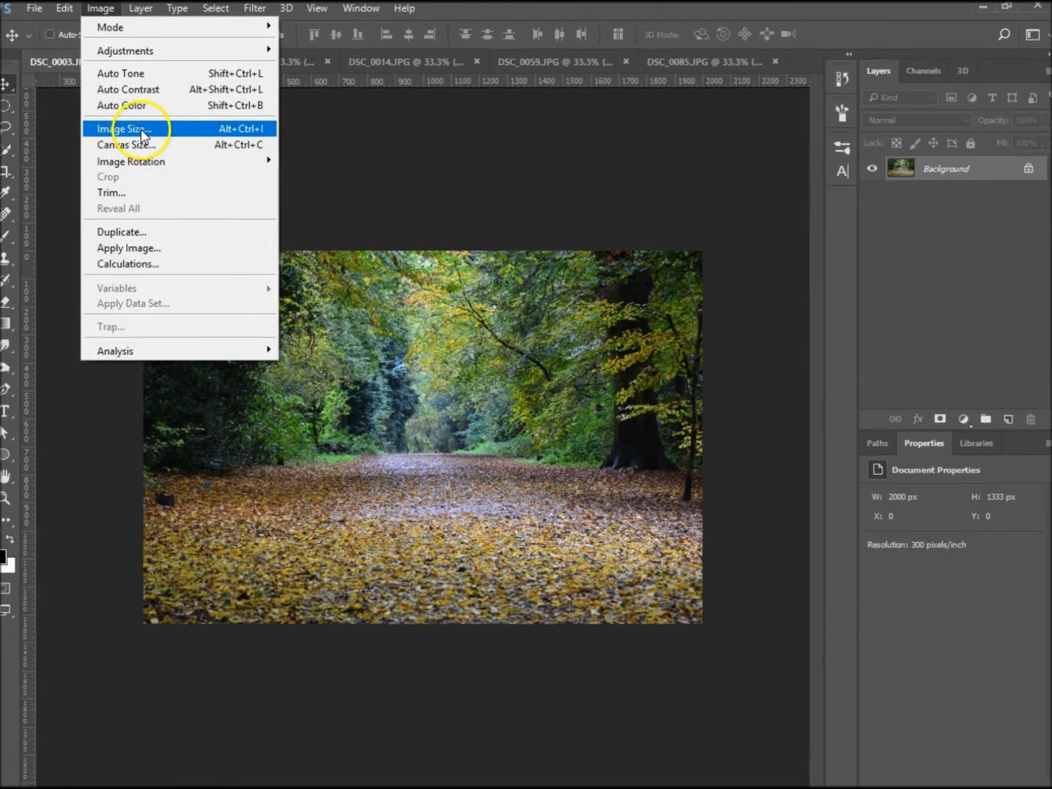
pyautogui.click(144, 135)
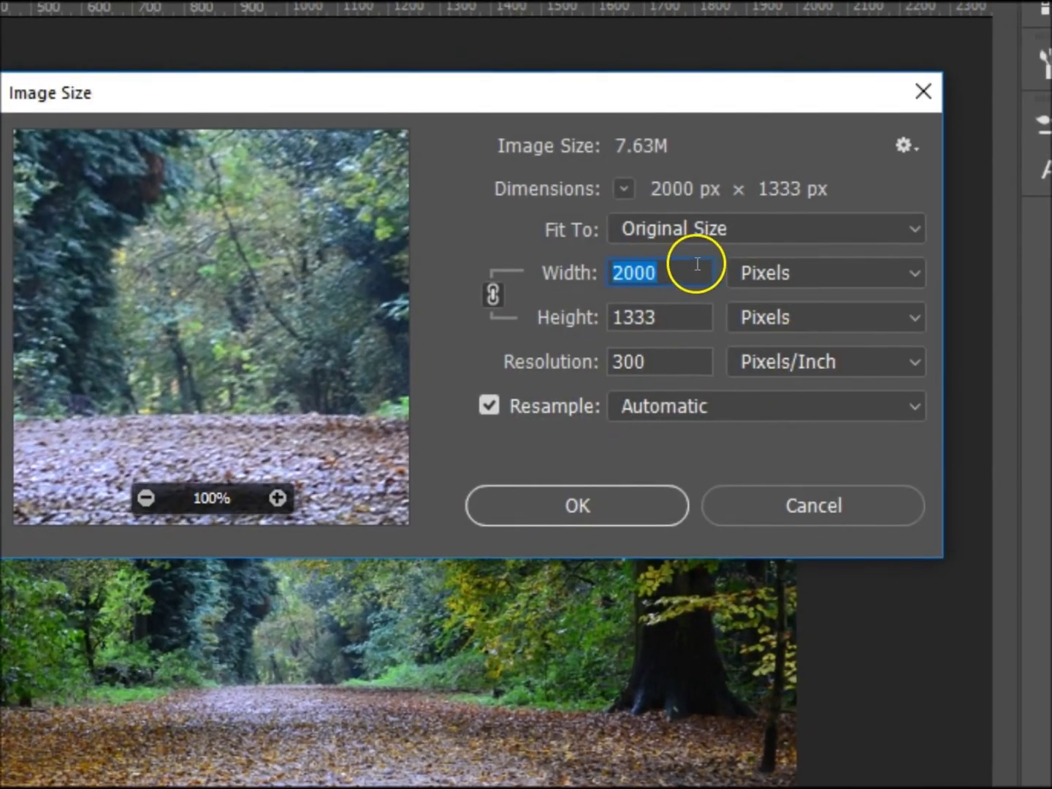